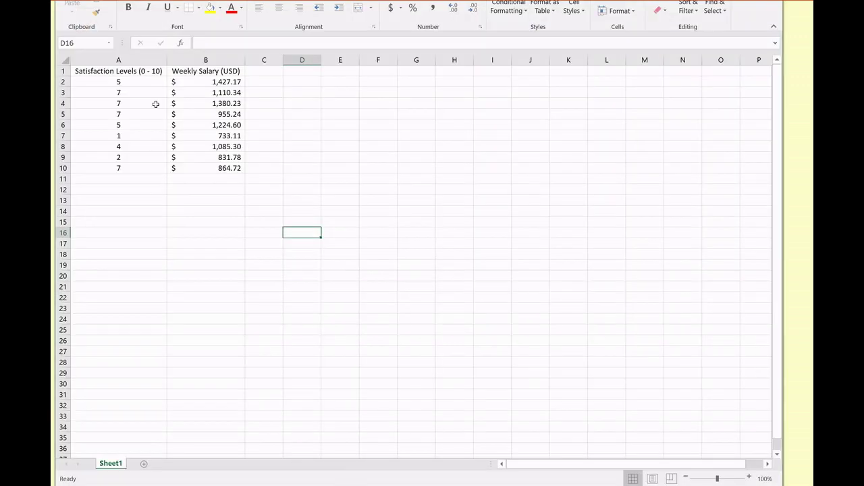
Step: Make the headers in A1:B1 bold and colour their text standard blue
{"action": "left_click_drag", "start_coordinate": [138, 70], "coordinate": [191, 75]}
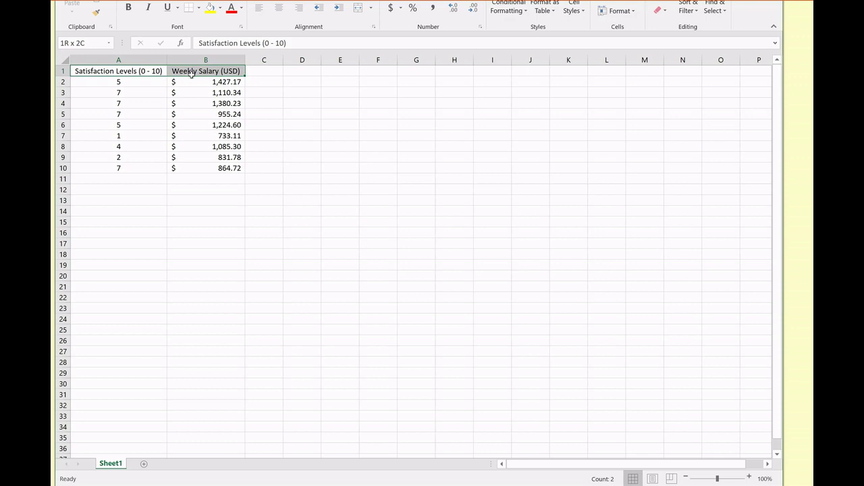
{"action": "left_click", "coordinate": [129, 7]}
{"action": "left_click", "coordinate": [242, 8]}
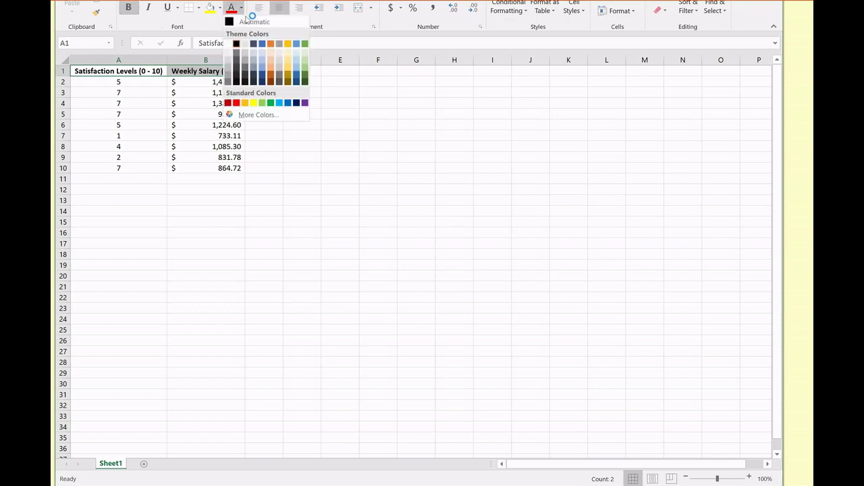
{"action": "left_click", "coordinate": [289, 102]}
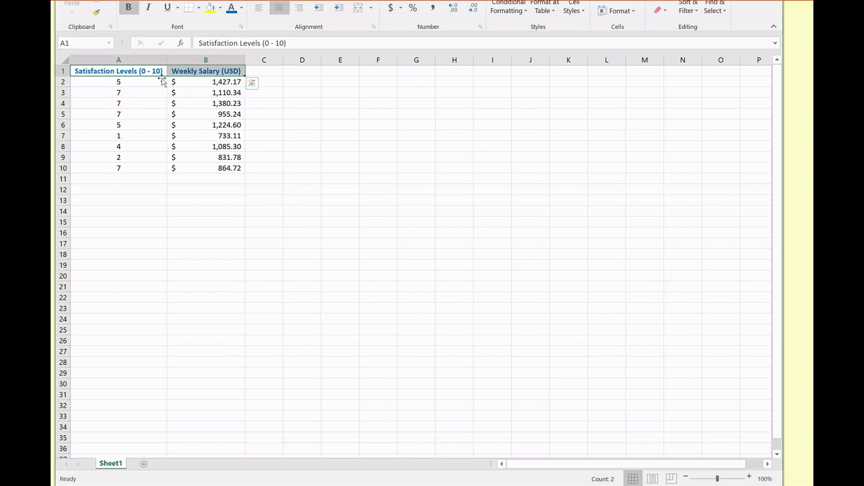
Step: Insert a scatter chart of the satisfaction and salary data in A1:B10 and move it below the data table
{"action": "left_click_drag", "start_coordinate": [155, 75], "coordinate": [201, 169]}
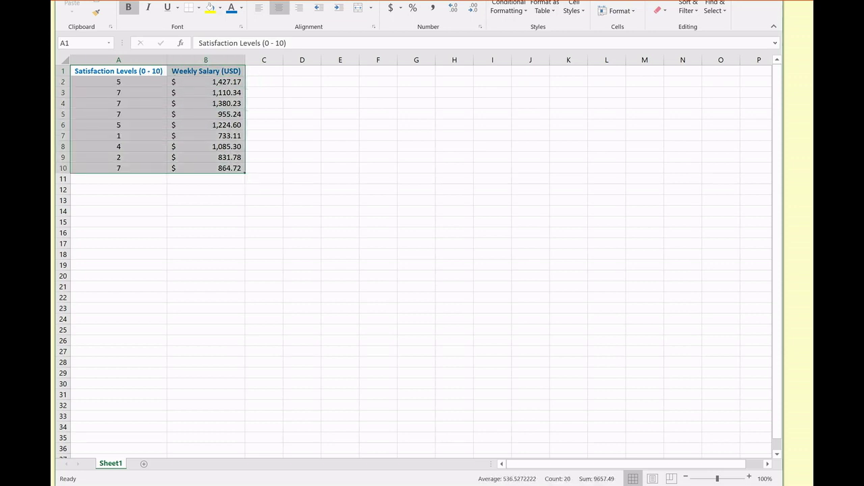
{"action": "left_click", "coordinate": [114, 1]}
{"action": "left_click", "coordinate": [376, 9]}
{"action": "left_click", "coordinate": [381, 43]}
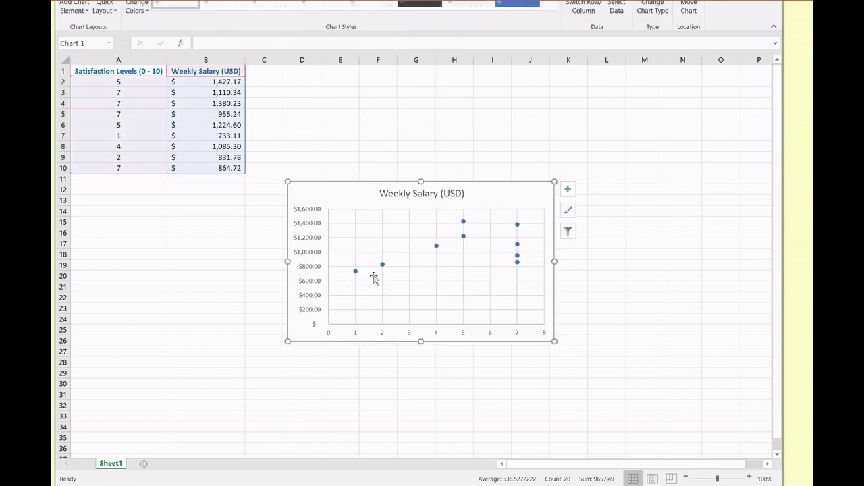
{"action": "mouse_move", "coordinate": [383, 268]}
{"action": "left_click_drag", "start_coordinate": [367, 192], "coordinate": [277, 248]}
{"action": "left_click", "coordinate": [271, 73]}
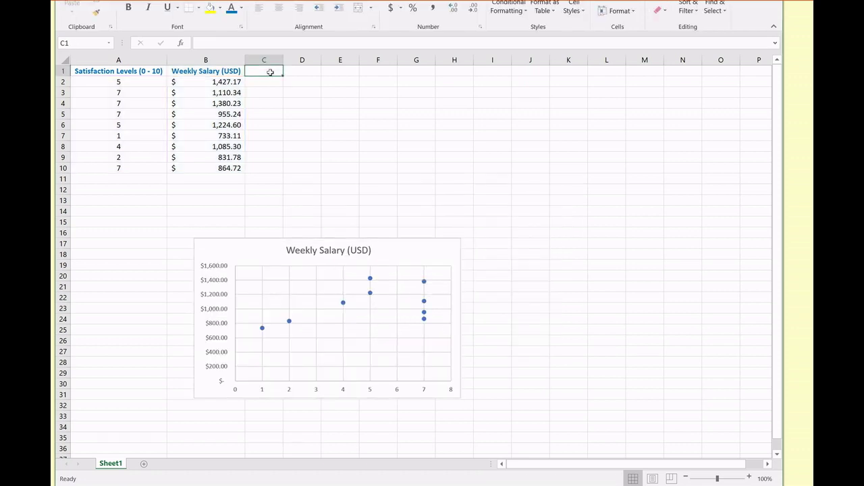
{"action": "left_click", "coordinate": [377, 74]}
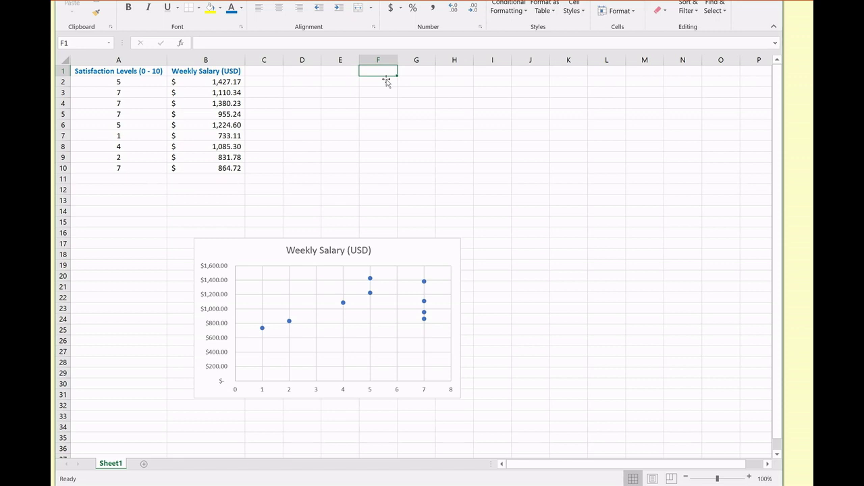
Step: Add a linear trendline to the scatter points with its equation displayed, and move the equation label to clear space above the line's start
{"action": "left_click", "coordinate": [344, 304]}
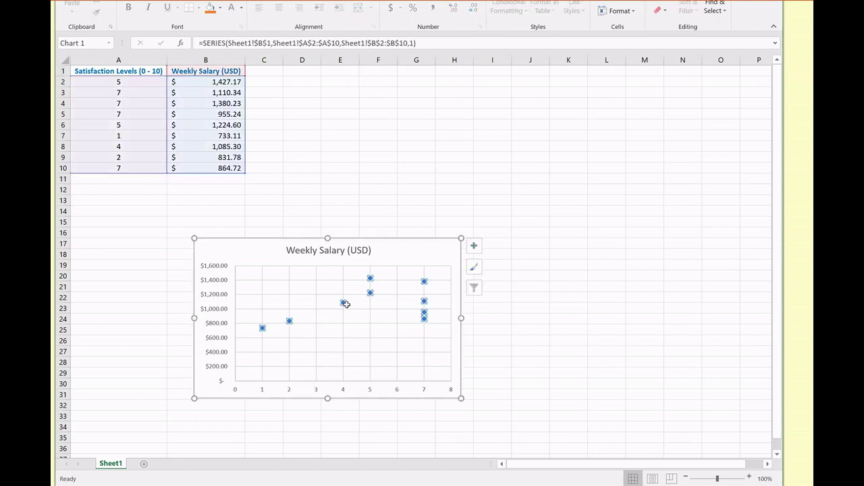
{"action": "right_click", "coordinate": [345, 304]}
{"action": "left_click", "coordinate": [383, 393]}
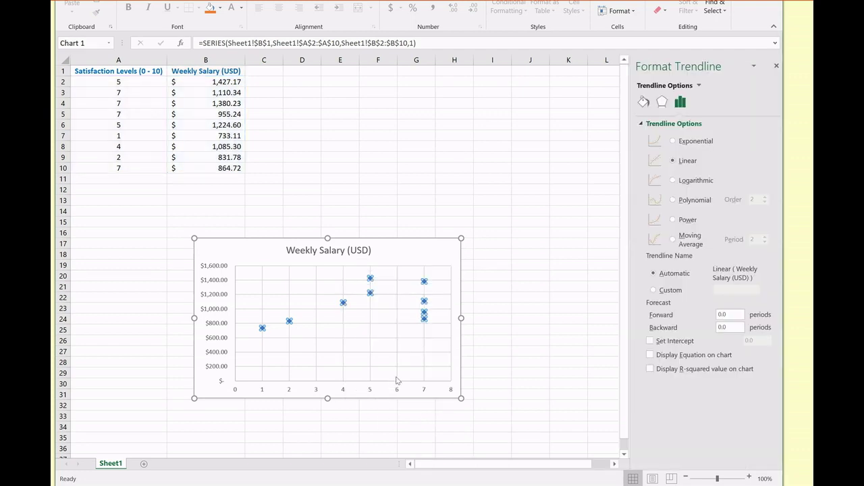
{"action": "left_click", "coordinate": [645, 355]}
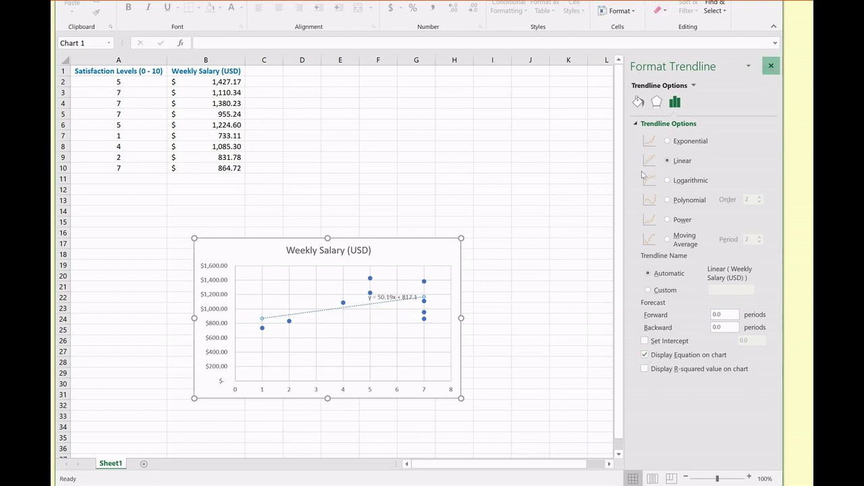
{"action": "left_click", "coordinate": [771, 66]}
{"action": "left_click", "coordinate": [388, 297]}
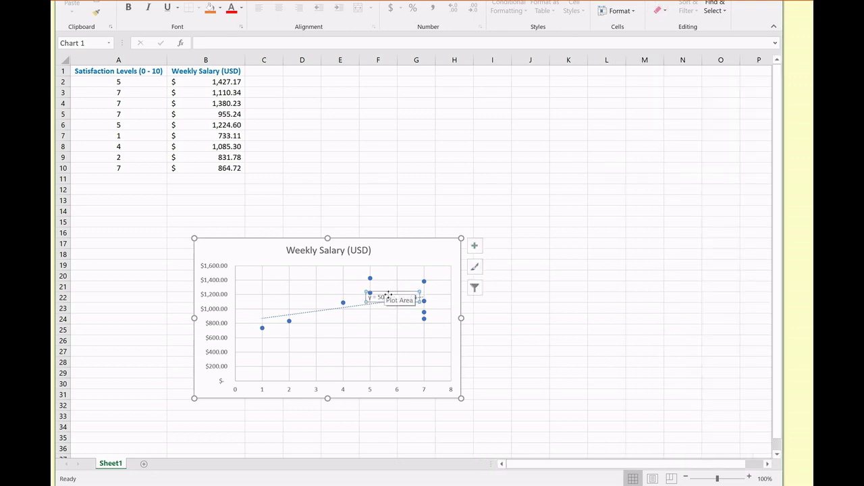
{"action": "left_click_drag", "start_coordinate": [388, 297], "coordinate": [280, 290]}
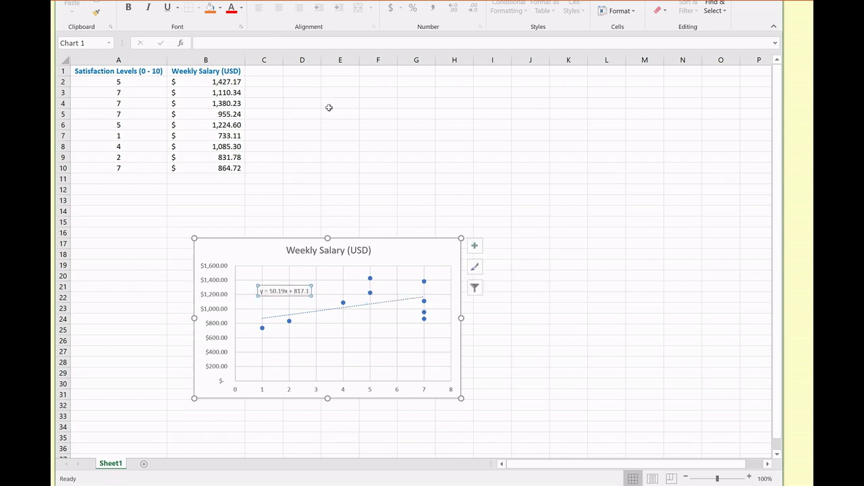
Step: Enter the column header "y hat (reg)" in cell C1
{"action": "left_click", "coordinate": [258, 72]}
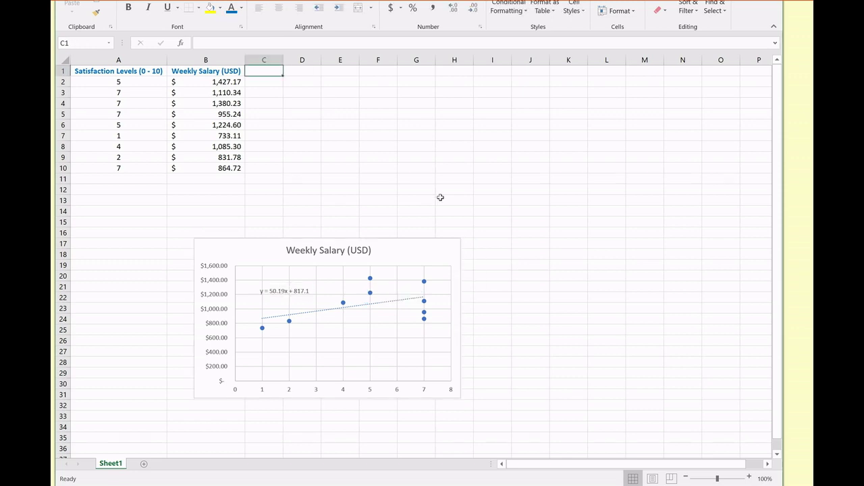
{"action": "type", "text": "y ha"}
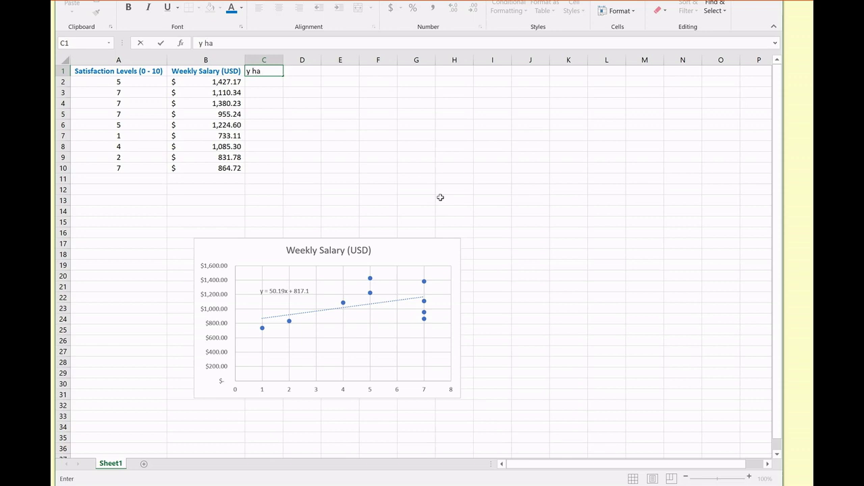
{"action": "type", "text": "t (regf"}
{"action": "key", "text": "BackSpace"}
{"action": "type", "text": ")"}
{"action": "key", "text": "Return"}
Step: Calculate the predicted salaries with =50.19*A2+817.1 in C2 and fill the formula down to C10
{"action": "type", "text": "="}
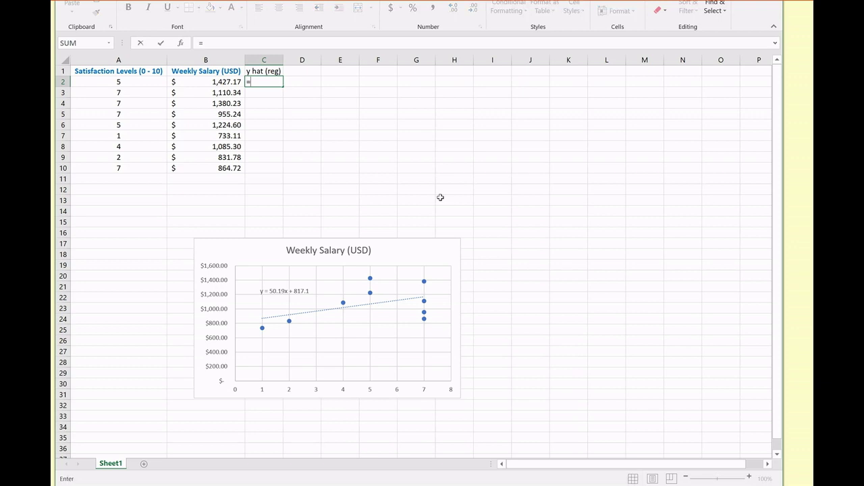
{"action": "type", "text": "50.19*"}
{"action": "left_click", "coordinate": [134, 86]}
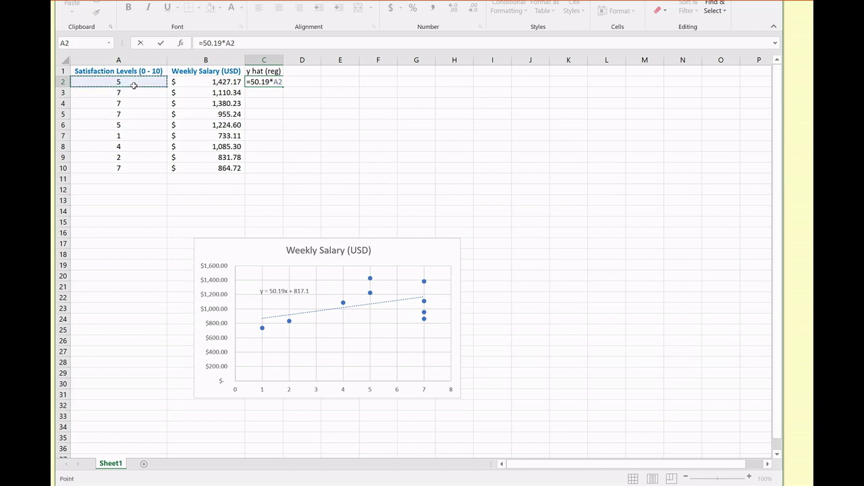
{"action": "type", "text": "+817.1"}
{"action": "key", "text": "Return"}
{"action": "left_click", "coordinate": [269, 82]}
{"action": "left_click_drag", "start_coordinate": [283, 87], "coordinate": [284, 170]}
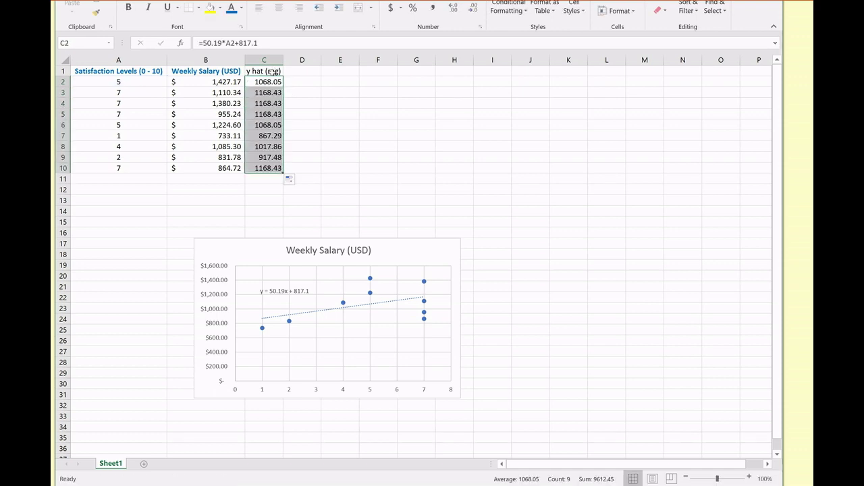
Step: Make the "y hat (reg)" header in C1 bold and colour its text standard purple
{"action": "left_click", "coordinate": [273, 72]}
{"action": "left_click", "coordinate": [129, 7]}
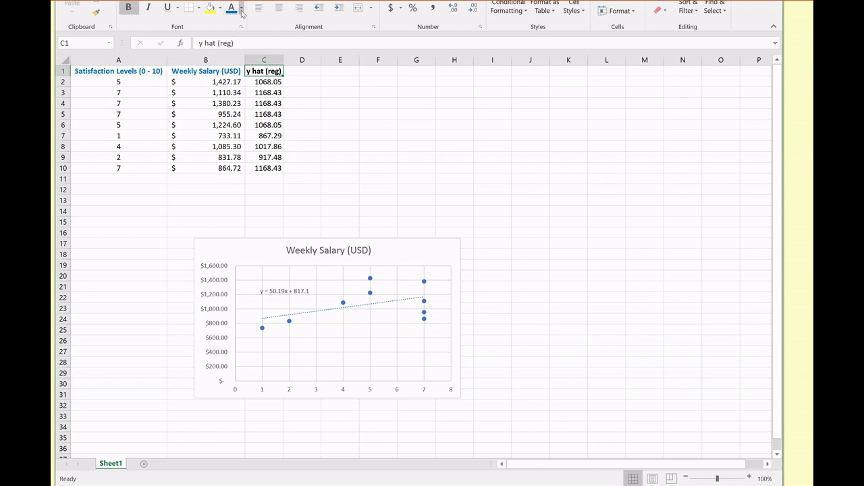
{"action": "left_click", "coordinate": [241, 8]}
{"action": "left_click", "coordinate": [305, 104]}
{"action": "left_click", "coordinate": [313, 105]}
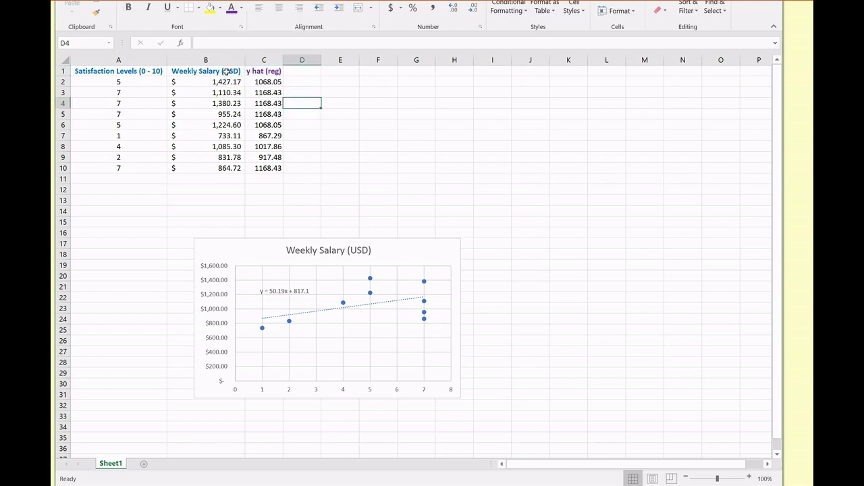
Step: Enter the column header "Residual" in cell D1
{"action": "left_click", "coordinate": [310, 75]}
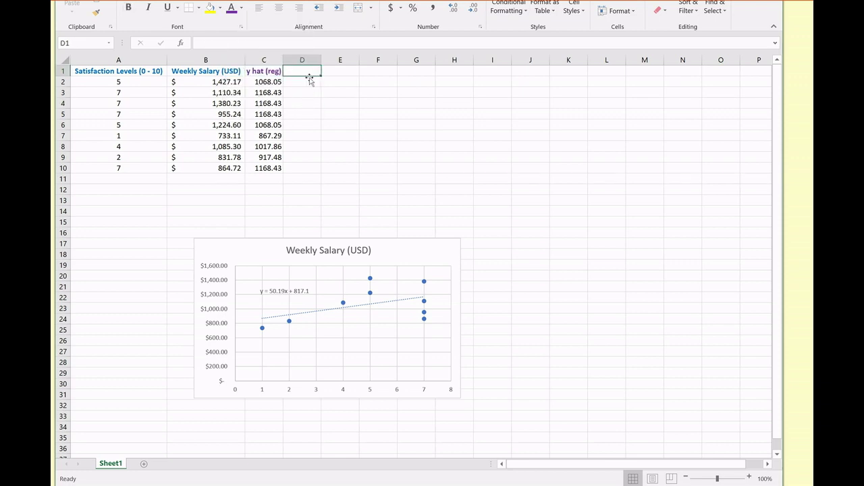
{"action": "type", "text": "Residual"}
{"action": "key", "text": "Return"}
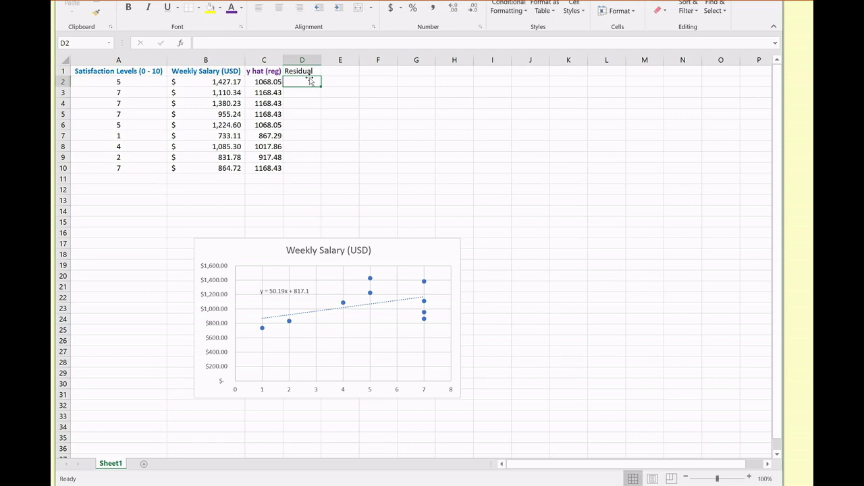
Step: Calculate the squared difference between actual and predicted salary in D2 with the formula =(B2-C2)^2
{"action": "type", "text": "="}
{"action": "left_click", "coordinate": [229, 82]}
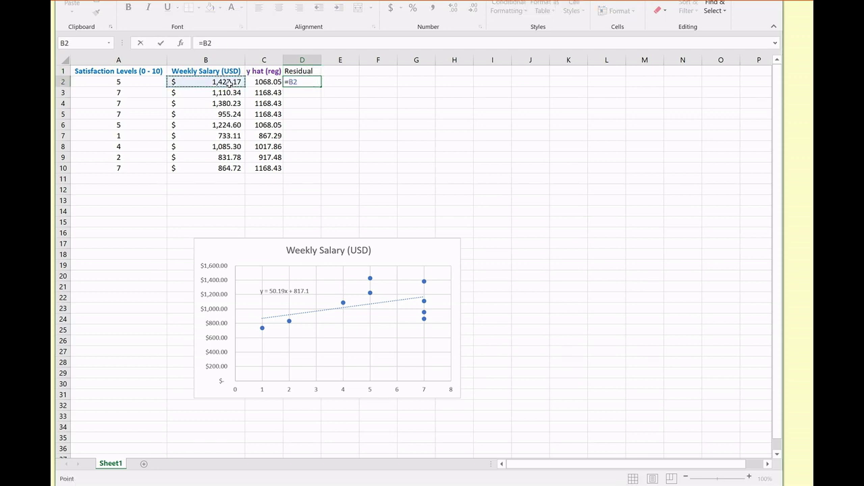
{"action": "type", "text": "-"}
{"action": "left_click", "coordinate": [259, 82]}
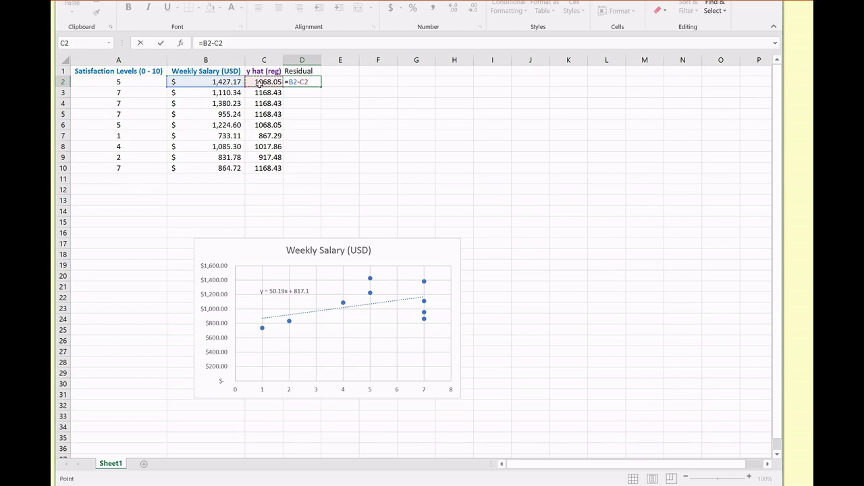
{"action": "left_click", "coordinate": [289, 82]}
{"action": "type", "text": "("}
{"action": "type", "text": ")^2"}
{"action": "key", "text": "Return"}
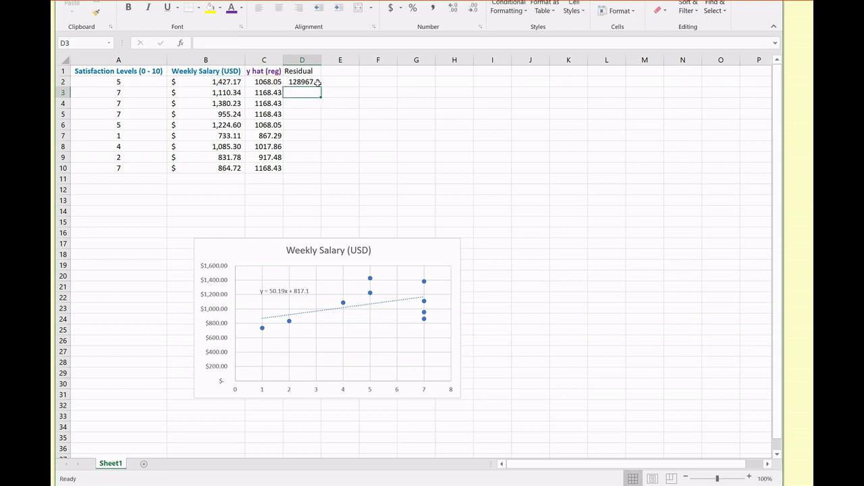
Step: Change the header in D1 to "Residual^2" and fill the D2 formula down to D10
{"action": "double_click", "coordinate": [317, 71]}
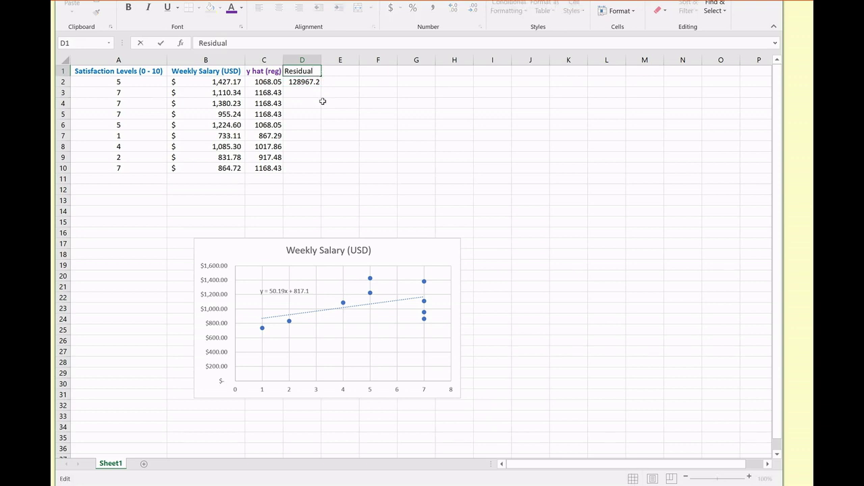
{"action": "type", "text": "^2"}
{"action": "key", "text": "Return"}
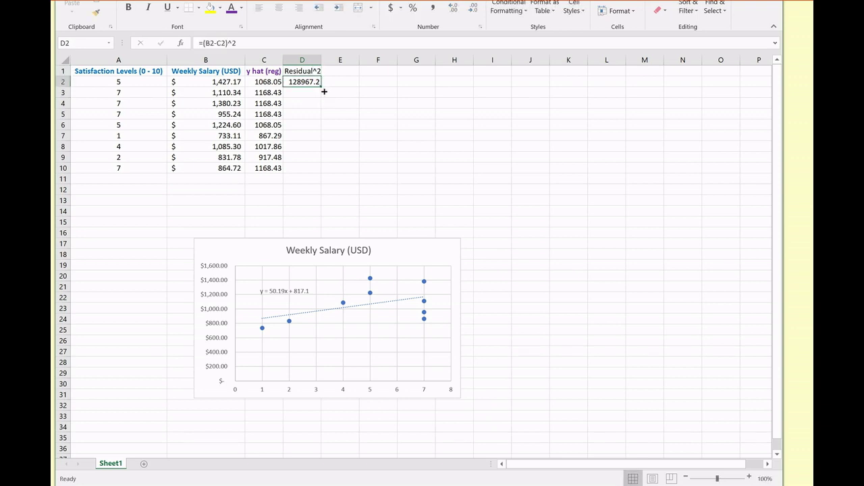
{"action": "left_click_drag", "start_coordinate": [324, 91], "coordinate": [321, 174]}
Step: Label cell G1 "SSR =" and sum the squared residuals in H1 with =SUM(D:D)
{"action": "left_click", "coordinate": [423, 74]}
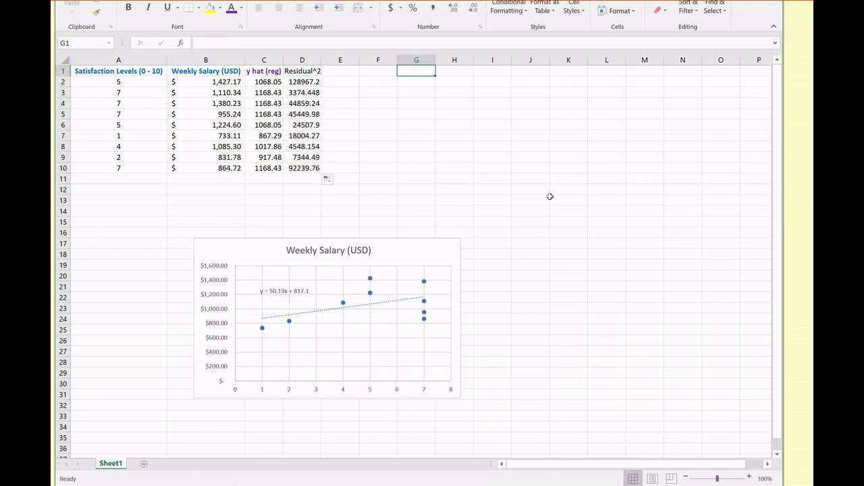
{"action": "type", "text": "SSS"}
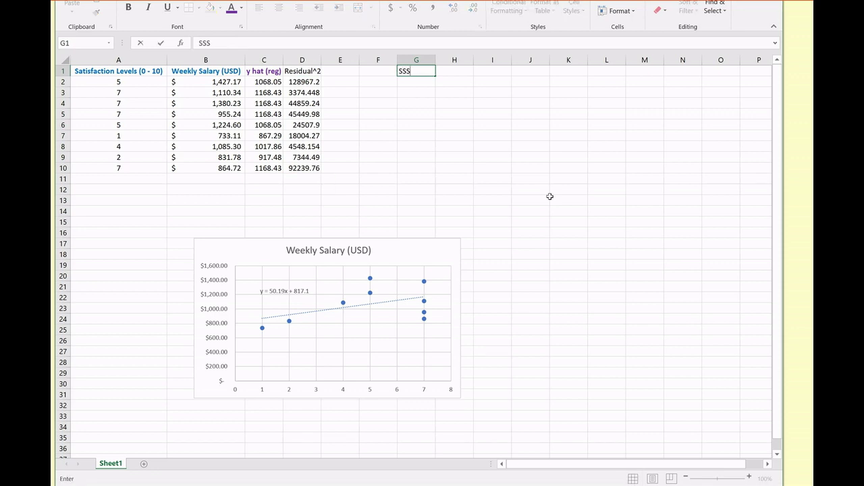
{"action": "key", "text": "BackSpace"}
{"action": "type", "text": "R ="}
{"action": "key", "text": "Tab"}
{"action": "type", "text": "="}
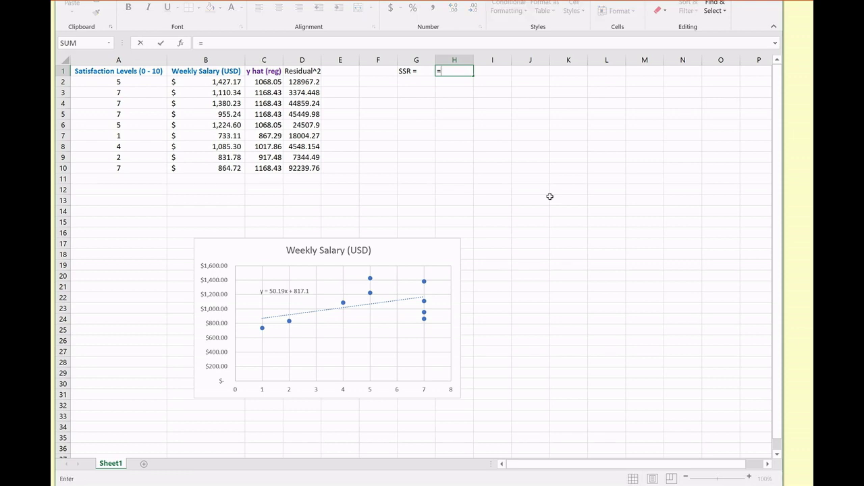
{"action": "type", "text": "sum(D:D"}
{"action": "key", "text": "Return"}
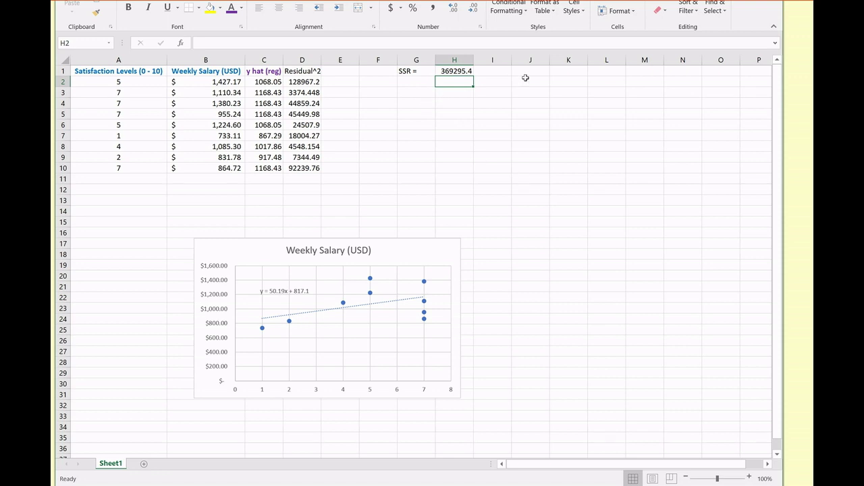
Step: Label cell J1 "c =" and enter the confidence level =0.96 in K1
{"action": "left_click", "coordinate": [525, 72]}
{"action": "type", "text": "c ="}
{"action": "key", "text": "Return"}
{"action": "key", "text": "Up"}
{"action": "key", "text": "Right"}
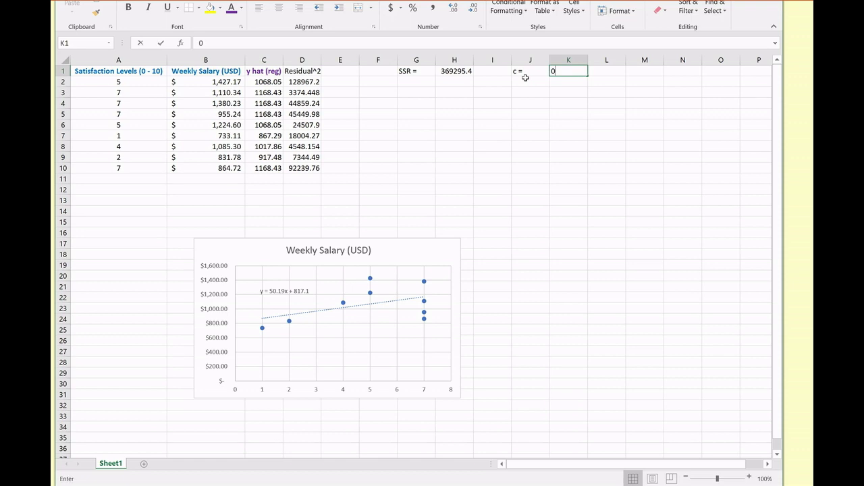
{"action": "type", "text": "0"}
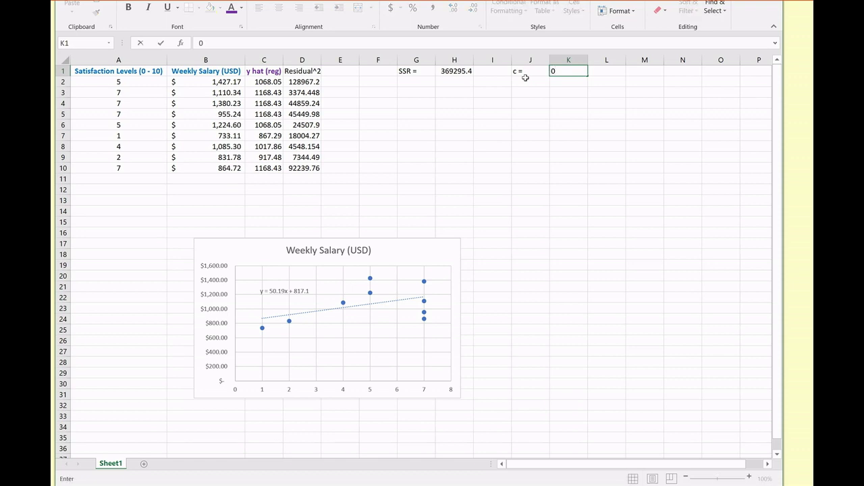
{"action": "key", "text": "BackSpace"}
{"action": "type", "text": "=0."}
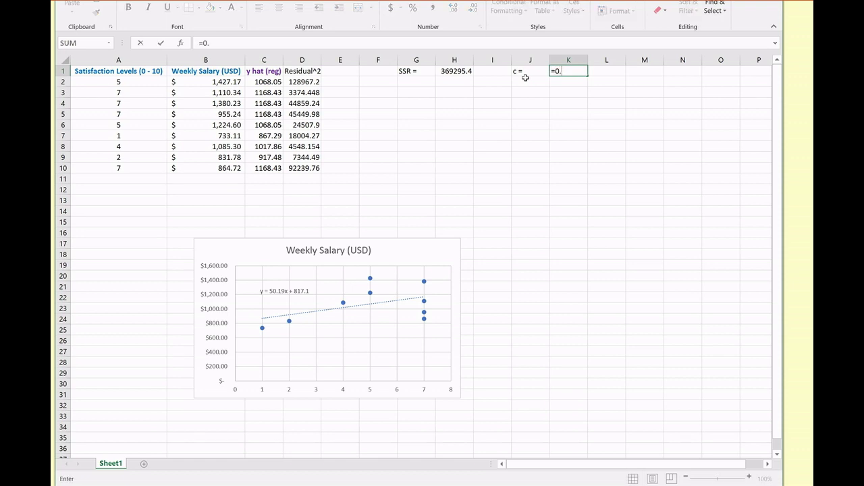
{"action": "type", "text": "96"}
{"action": "key", "text": "Return"}
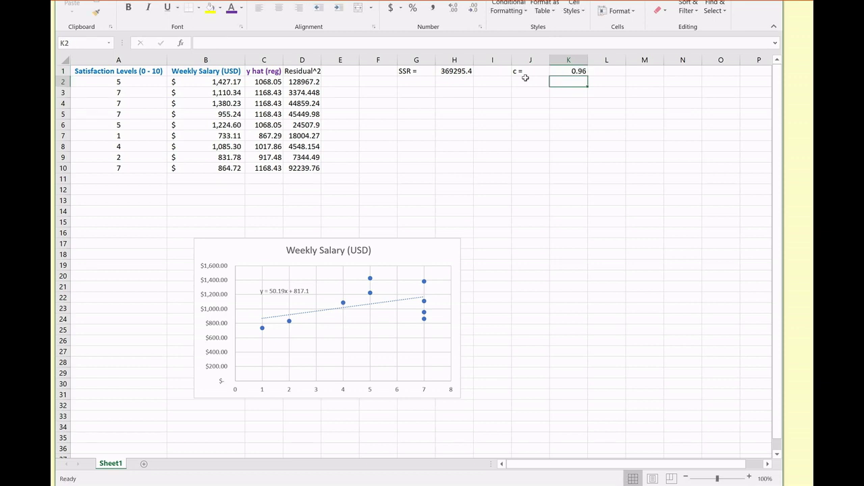
Step: Label cell J2 "t crit =" below the confidence level label
{"action": "left_click", "coordinate": [521, 84]}
{"action": "type", "text": "t c"}
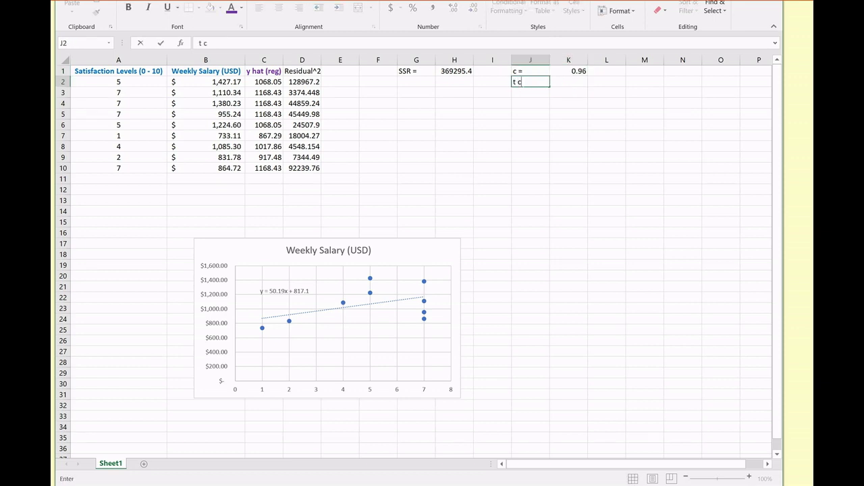
{"action": "type", "text": "rit ="}
{"action": "key", "text": "Tab"}
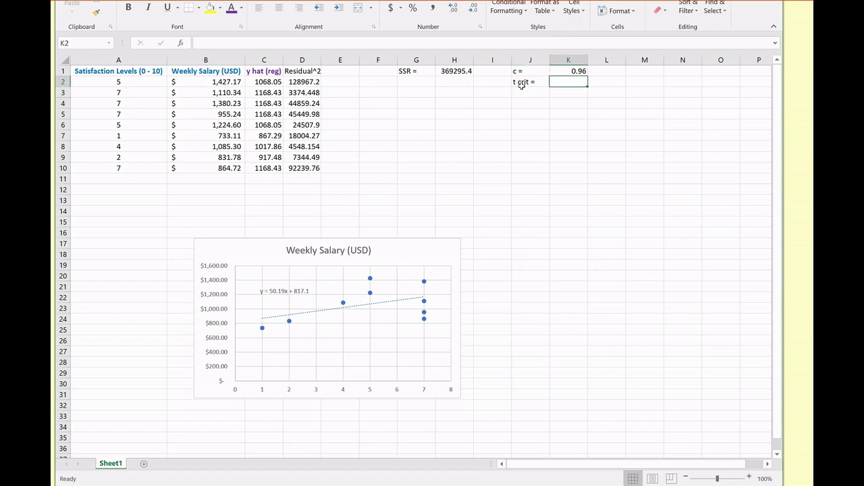
Step: Label cell G2 "n =" and count the satisfaction level values in H2 with =COUNT(A:A)
{"action": "left_click", "coordinate": [417, 85]}
{"action": "type", "text": "n ="}
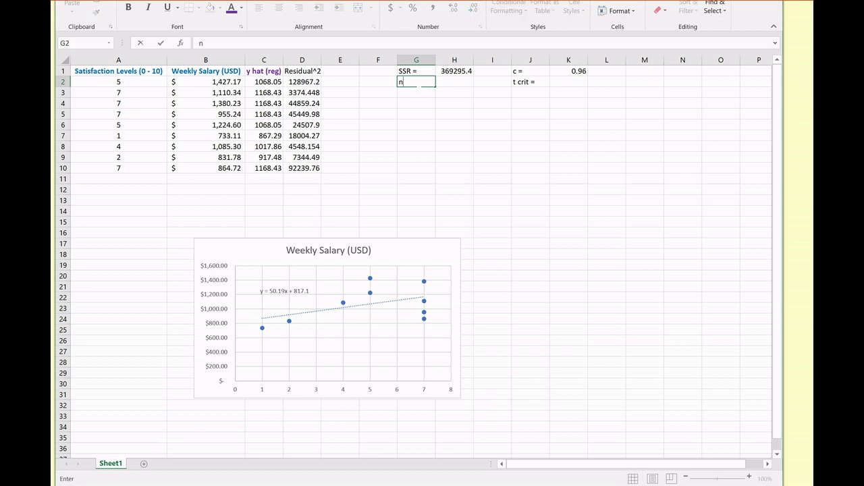
{"action": "key", "text": "Return"}
{"action": "key", "text": "Right"}
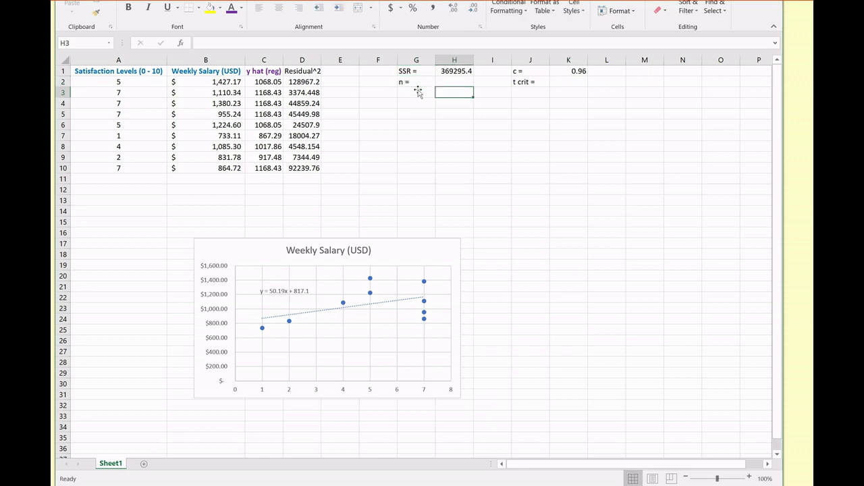
{"action": "key", "text": "Up"}
{"action": "type", "text": "="}
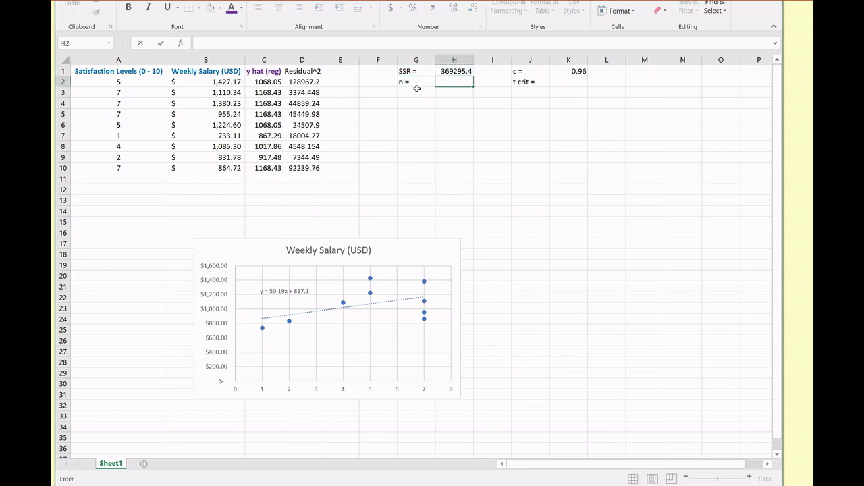
{"action": "type", "text": "=count"}
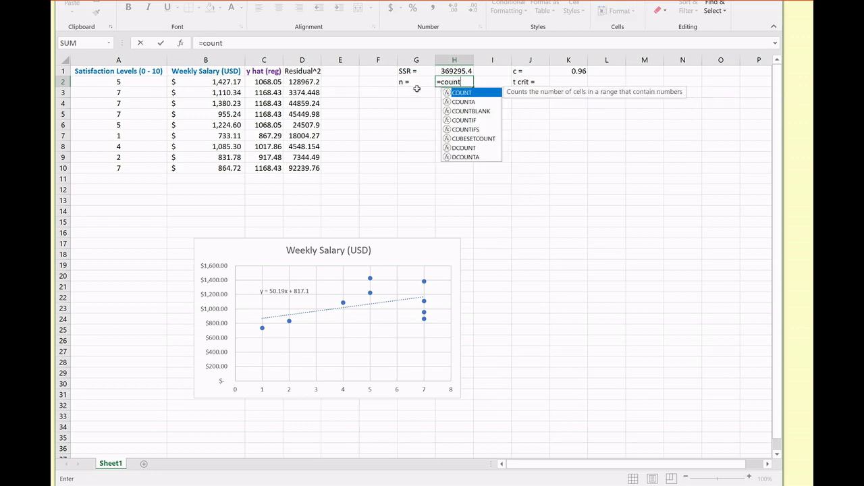
{"action": "type", "text": "(A:A)"}
{"action": "key", "text": "Return"}
Step: Calculate the critical t value in K2 with the formula =T.INV((1+K1)/2,H2-2)
{"action": "key", "text": "Up"}
{"action": "key", "text": "Right"}
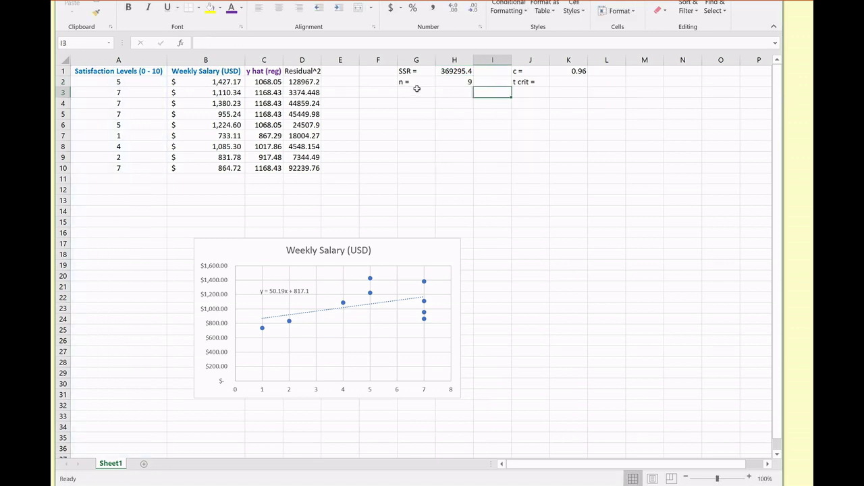
{"action": "key", "text": "Up"}
{"action": "key", "text": "Right"}
{"action": "key", "text": "Right"}
{"action": "key", "text": "Down"}
{"action": "type", "text": "="}
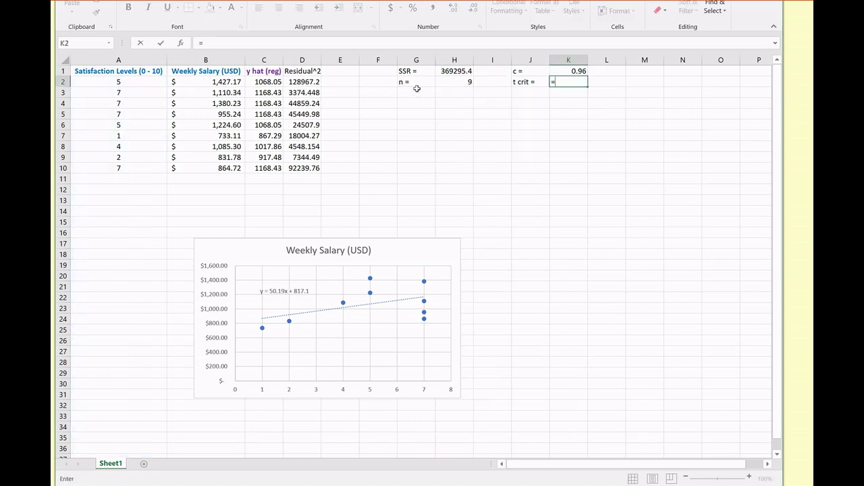
{"action": "type", "text": "t.inv((1"}
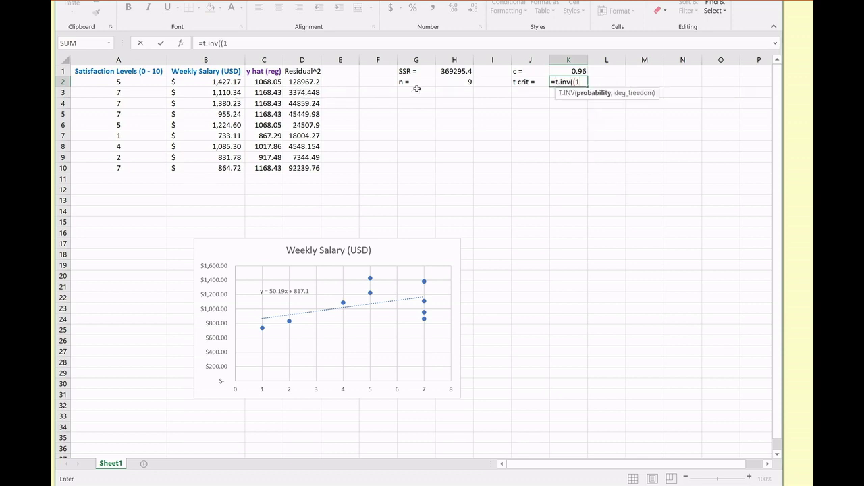
{"action": "type", "text": "+"}
{"action": "left_click", "coordinate": [564, 72]}
{"action": "type", "text": ")/2,"}
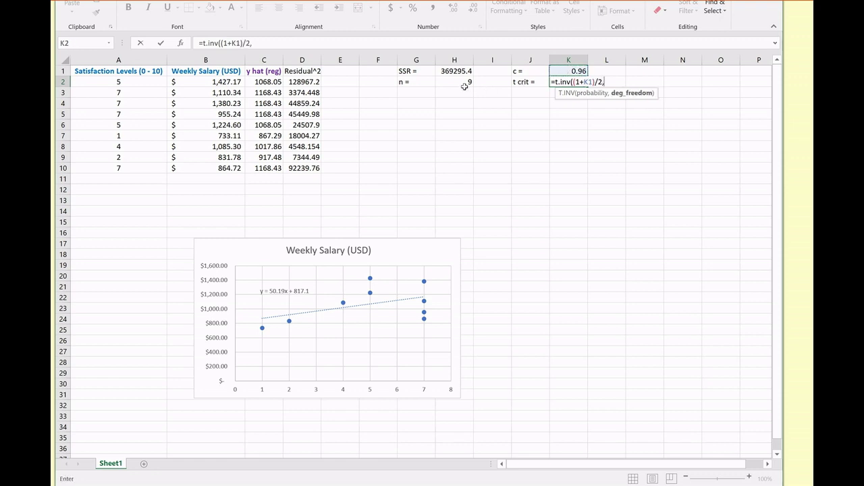
{"action": "left_click", "coordinate": [464, 85]}
{"action": "type", "text": "-2)"}
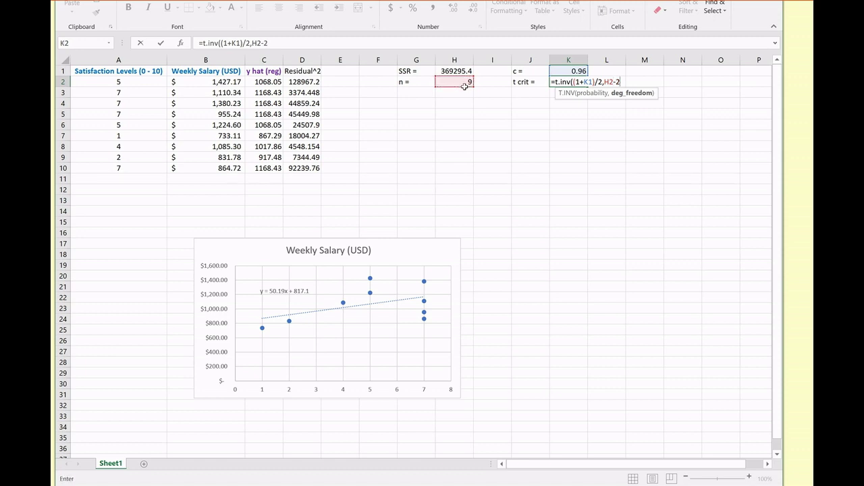
{"action": "key", "text": "Return"}
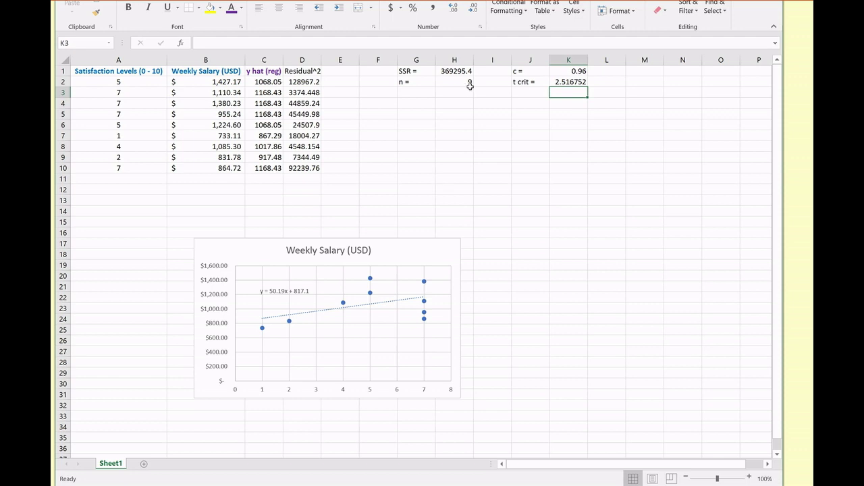
Step: Label cell G3 "stdev x =" and compute the sample standard deviation of satisfaction levels in H3 with =STDEV.S(A:A)
{"action": "left_click", "coordinate": [417, 93]}
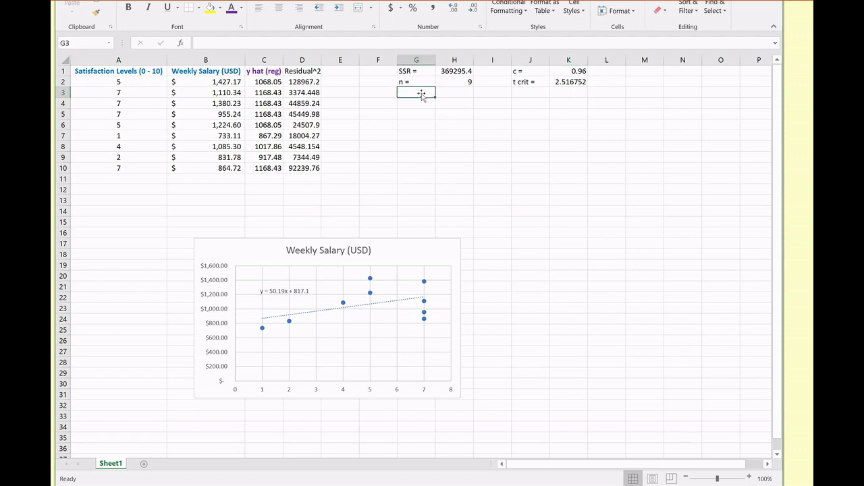
{"action": "type", "text": "stde"}
{"action": "type", "text": "v ="}
{"action": "key", "text": "Return"}
{"action": "key", "text": "Up"}
{"action": "key", "text": "Right"}
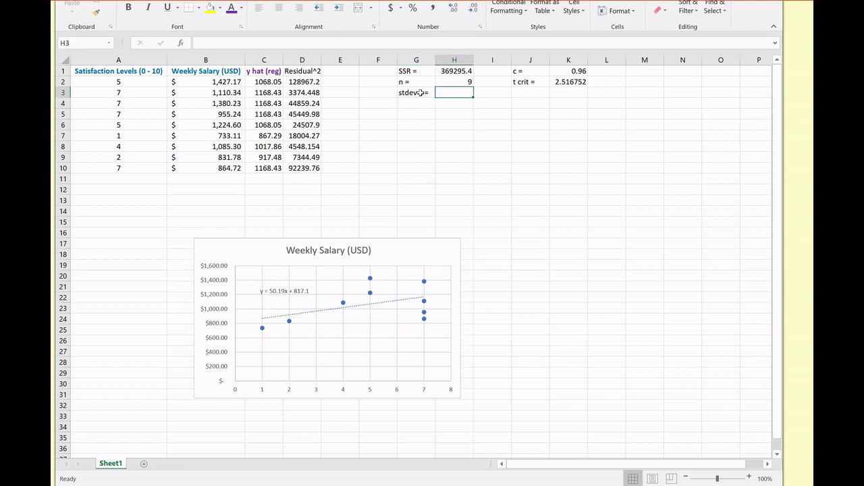
{"action": "type", "text": "="}
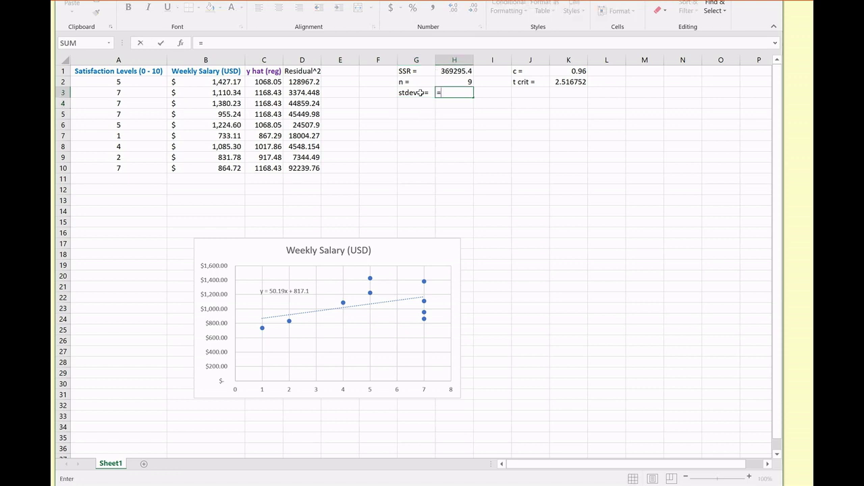
{"action": "type", "text": "stdev.s"}
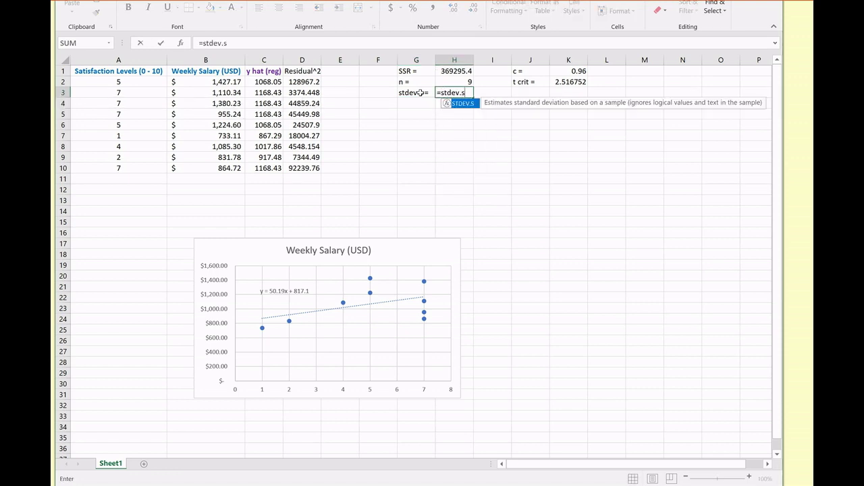
{"action": "type", "text": "(A:A)"}
{"action": "key", "text": "Return"}
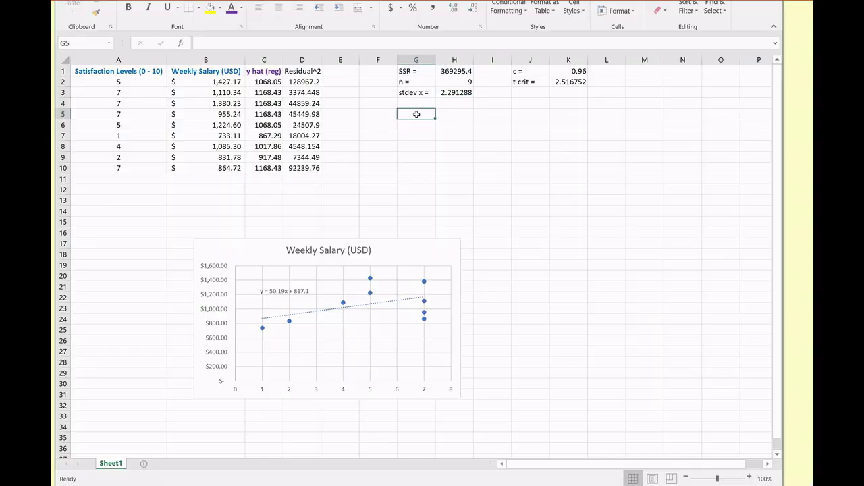
Step: Label cell G5 "m error =" for the slope's margin of error
{"action": "type", "text": "m error ="}
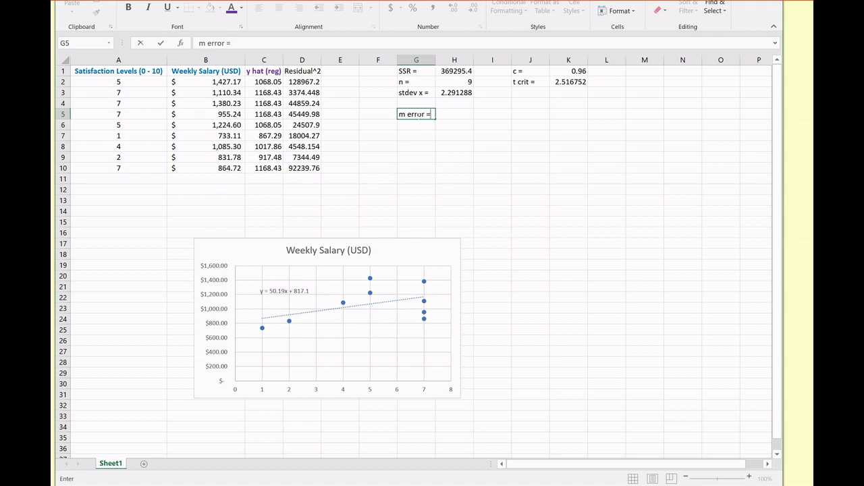
{"action": "key", "text": "Return"}
{"action": "key", "text": "Right"}
{"action": "key", "text": "Up"}
Step: Calculate the slope's margin of error in H5 with the formula =K2*(1/H3)*SQRT(H1/((H2-1)*(H2-2)))
{"action": "type", "text": "="}
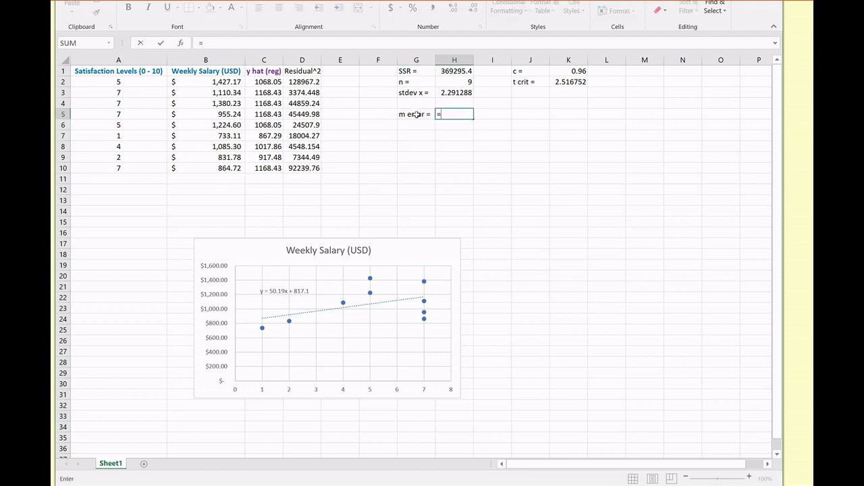
{"action": "left_click", "coordinate": [580, 85]}
{"action": "type", "text": "*"}
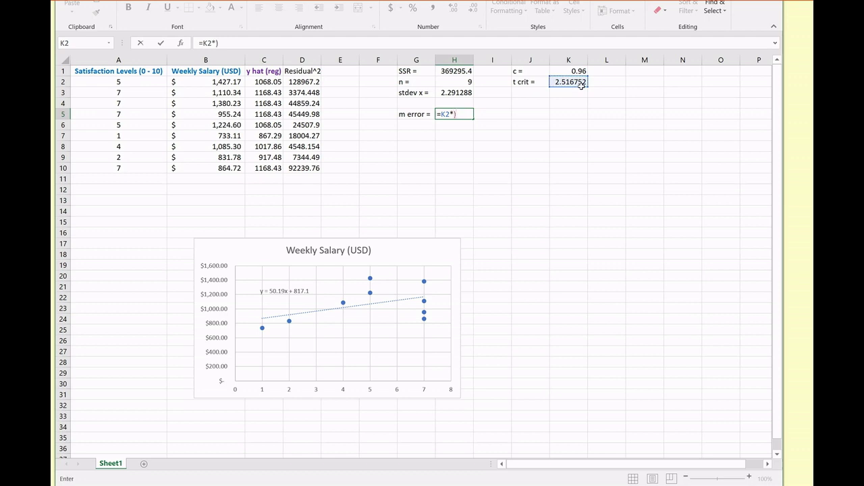
{"action": "type", "text": "(1/"}
{"action": "left_click", "coordinate": [461, 97]}
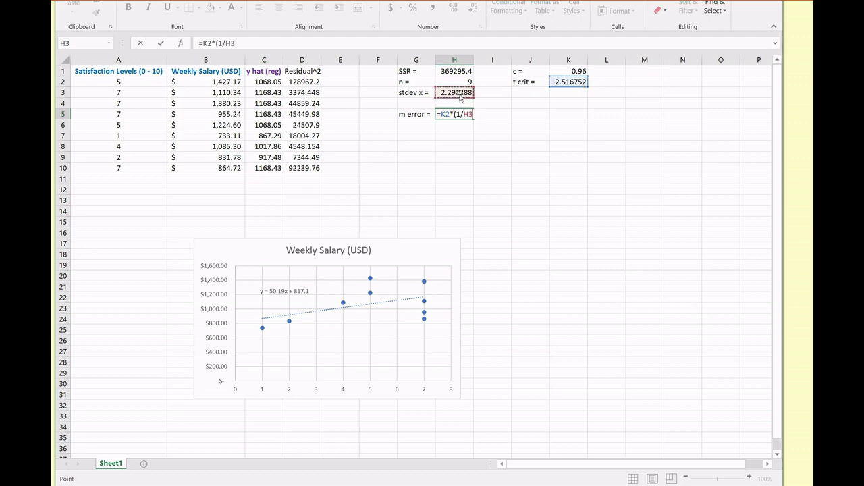
{"action": "type", "text": ")*sqrt("}
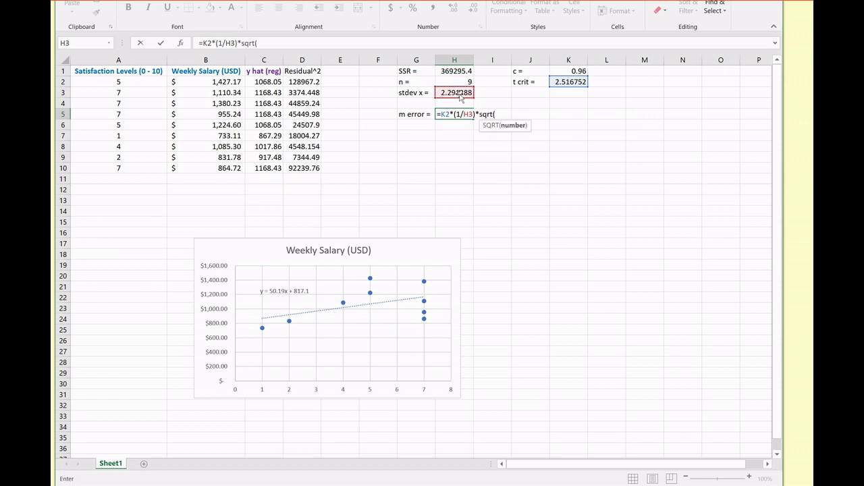
{"action": "left_click", "coordinate": [466, 73]}
{"action": "type", "text": "/(("}
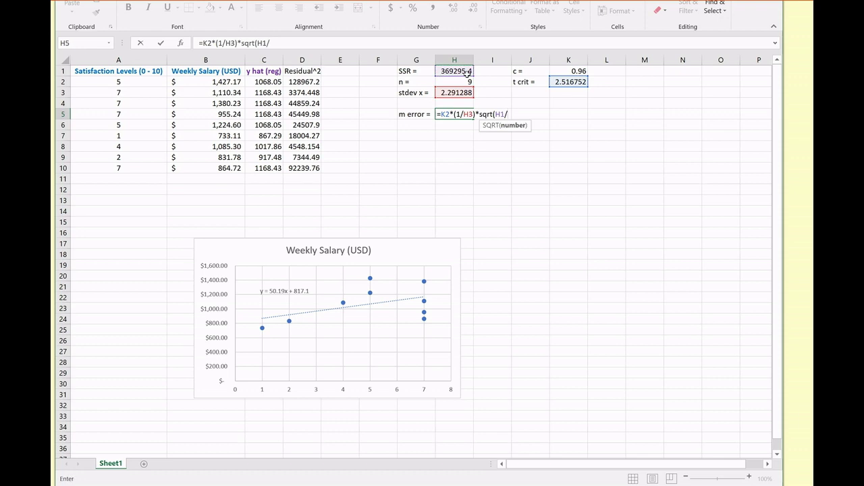
{"action": "left_click", "coordinate": [460, 83]}
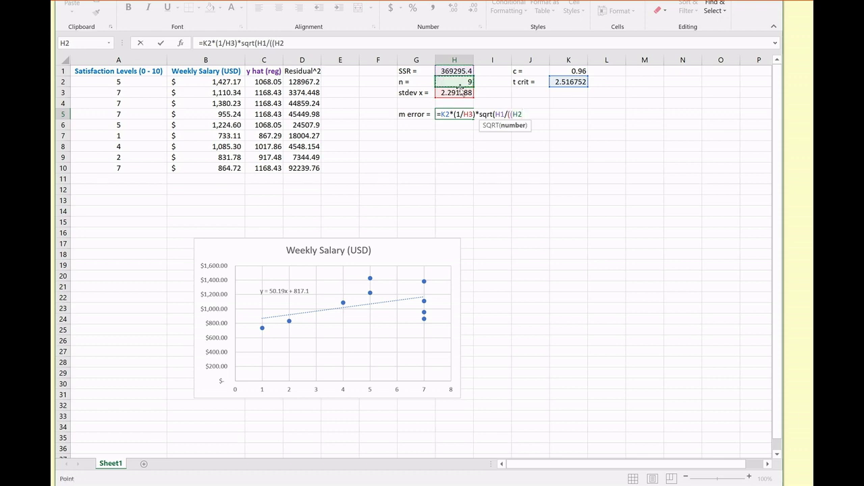
{"action": "type", "text": "-1)*("}
{"action": "left_click", "coordinate": [465, 83]}
{"action": "type", "text": "-2))"}
{"action": "key", "text": "Return"}
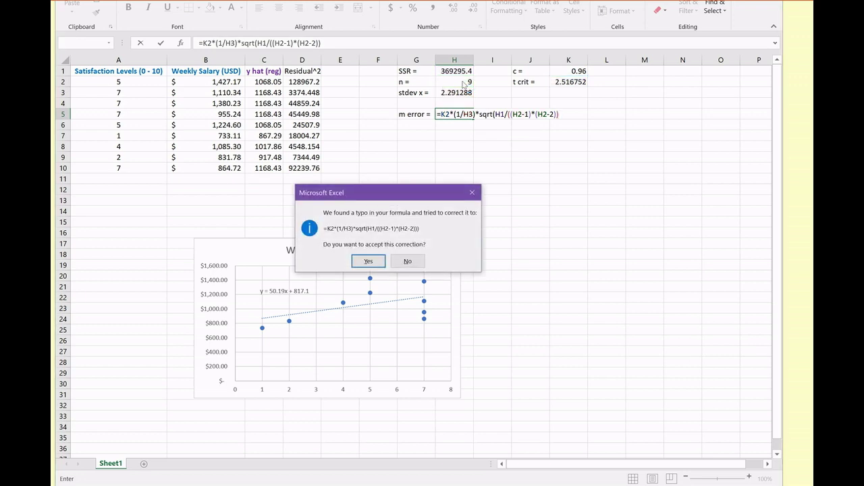
{"action": "key", "text": "Return"}
{"action": "key", "text": "Up"}
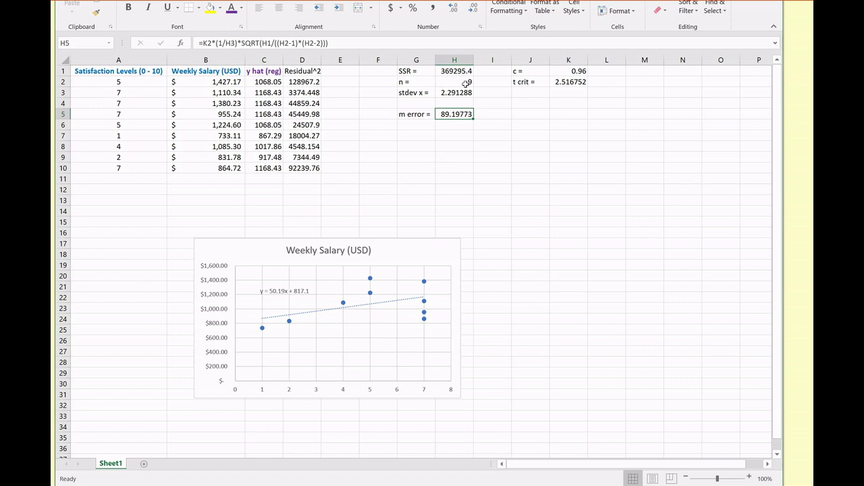
Step: Label cell G6 "m =" and enter the regression slope 50.19 in H6
{"action": "key", "text": "Return"}
{"action": "key", "text": "Left"}
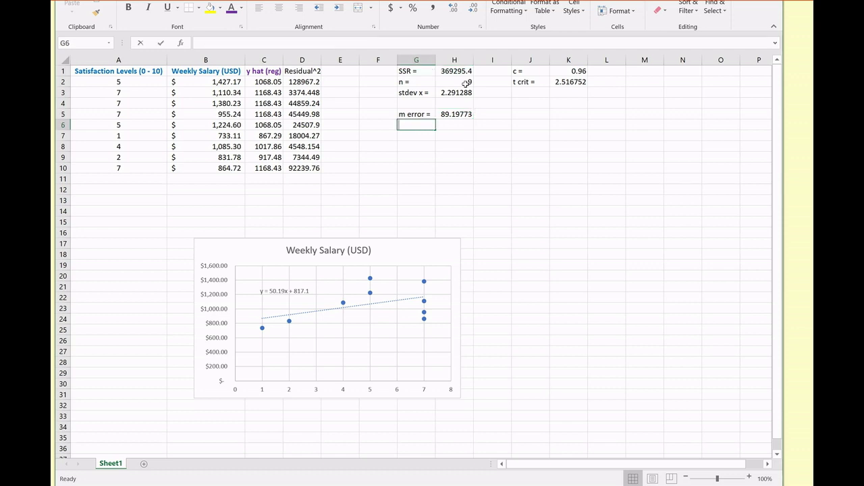
{"action": "type", "text": "m ="}
{"action": "key", "text": "Return"}
{"action": "key", "text": "Up"}
{"action": "key", "text": "Right"}
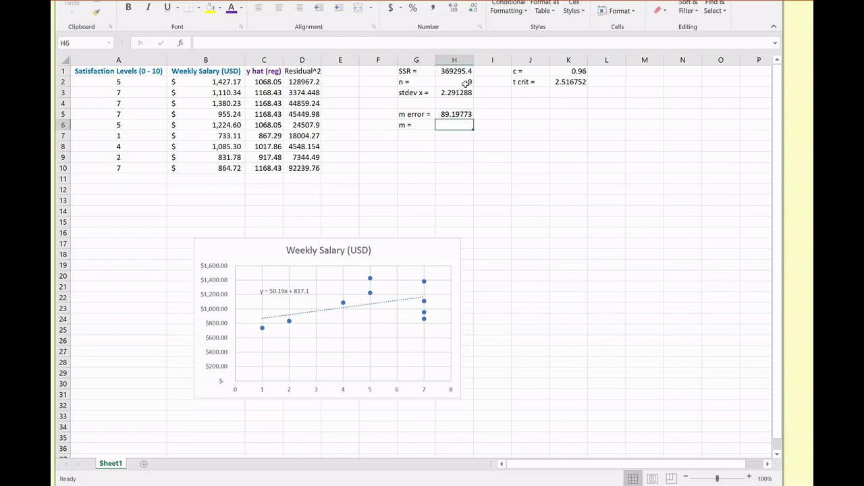
{"action": "type", "text": "50.19"}
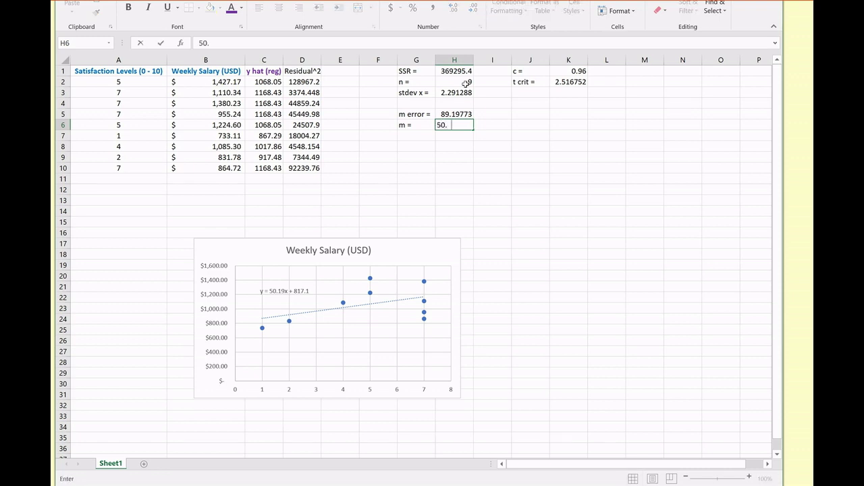
{"action": "key", "text": "Return"}
Step: Add the heading "CI m" in G8, with the labels "lower" in G9 and "upper" in H9
{"action": "key", "text": "Down"}
{"action": "key", "text": "Left"}
{"action": "key", "text": "Left"}
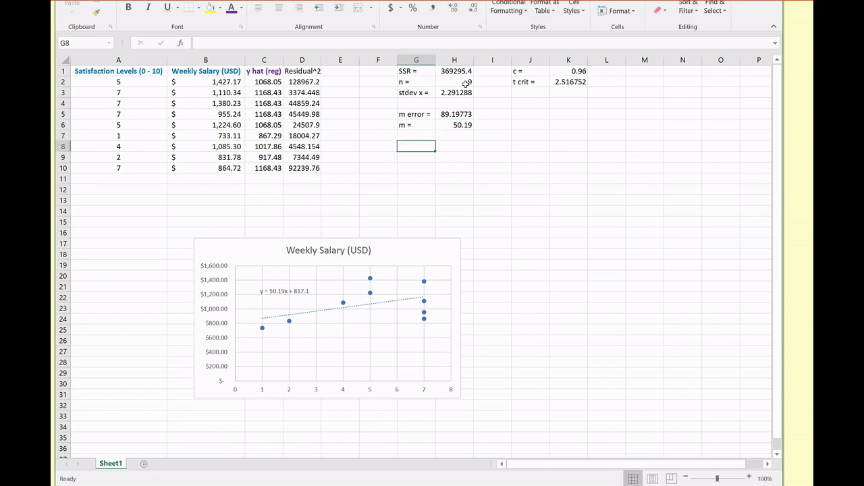
{"action": "key", "text": "Right"}
{"action": "key", "text": "Right"}
{"action": "key", "text": "Right"}
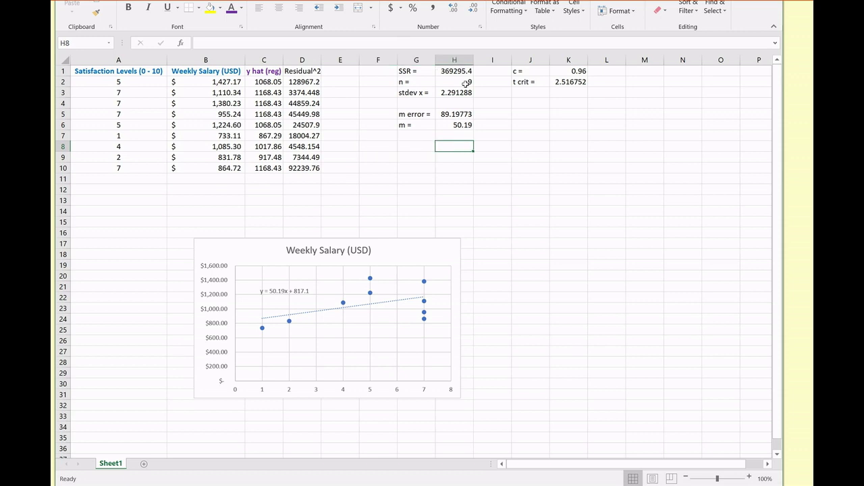
{"action": "key", "text": "Right"}
{"action": "key", "text": "Left"}
{"action": "key", "text": "Left"}
{"action": "key", "text": "Left"}
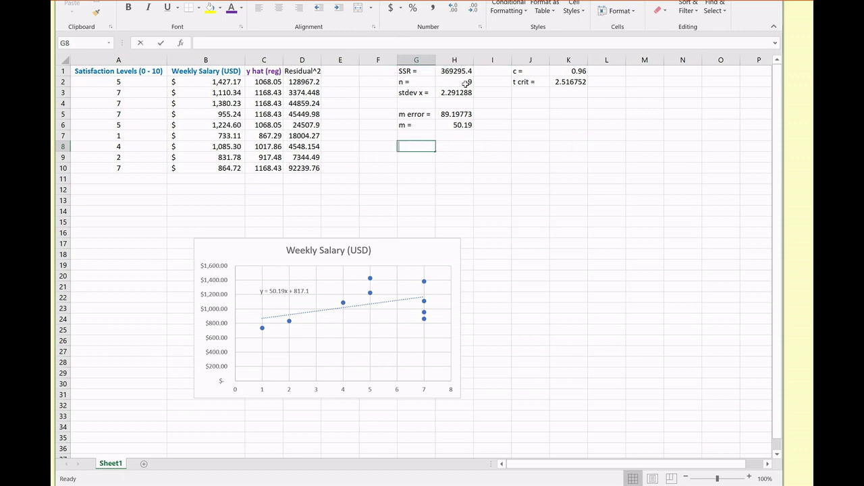
{"action": "type", "text": "CI m"}
{"action": "key", "text": "Return"}
{"action": "type", "text": "lower"}
{"action": "key", "text": "Tab"}
{"action": "type", "text": "upper"}
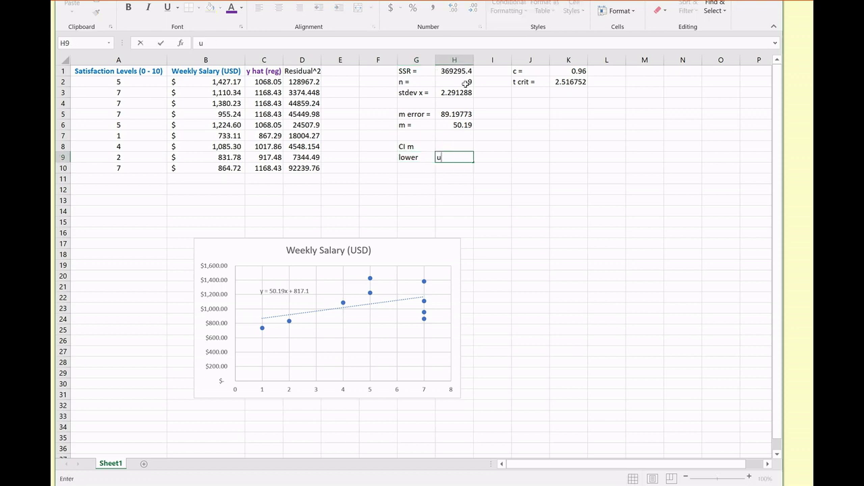
{"action": "key", "text": "Return"}
Step: Calculate the slope's lower confidence bound in G10 with the formula =H6-H5
{"action": "type", "text": "="}
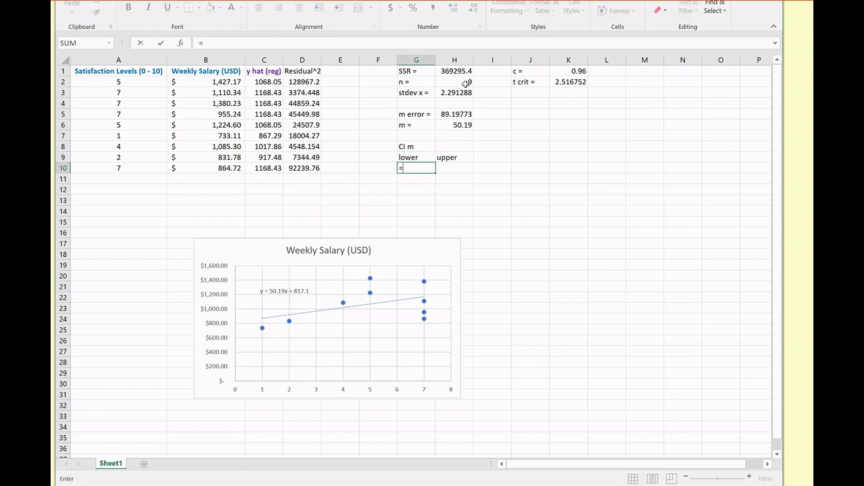
{"action": "left_click", "coordinate": [458, 126]}
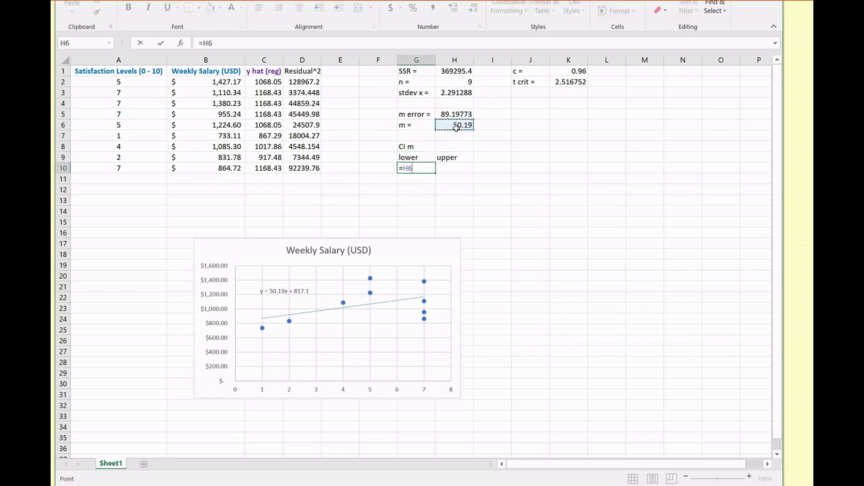
{"action": "type", "text": "-="}
{"action": "key", "text": "BackSpace"}
{"action": "left_click", "coordinate": [462, 114]}
{"action": "key", "text": "Return"}
Step: Calculate the upper confidence bound in H10 with =H6+H5 and apply the purple font color to G10:H10
{"action": "key", "text": "Right"}
{"action": "key", "text": "Up"}
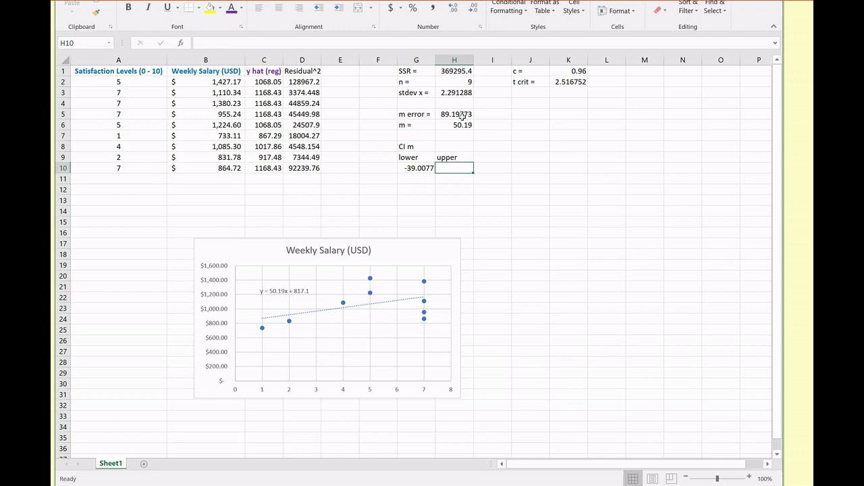
{"action": "type", "text": "="}
{"action": "left_click", "coordinate": [453, 126]}
{"action": "type", "text": "+"}
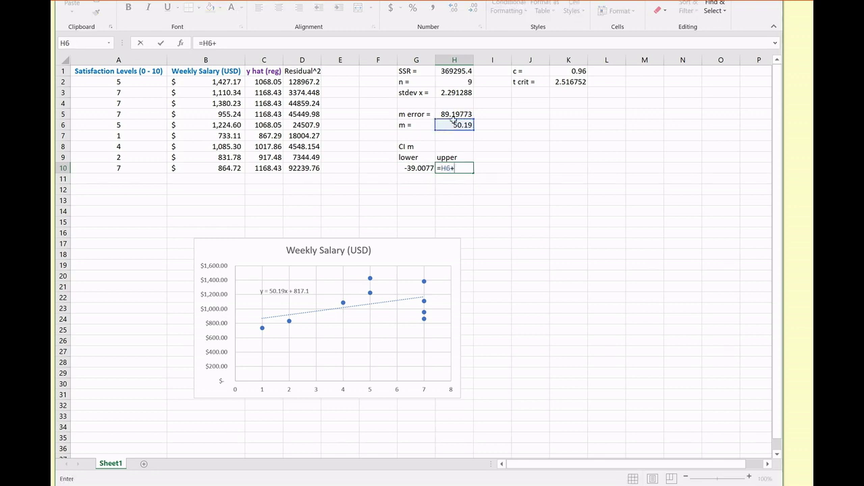
{"action": "left_click", "coordinate": [453, 115]}
{"action": "key", "text": "Return"}
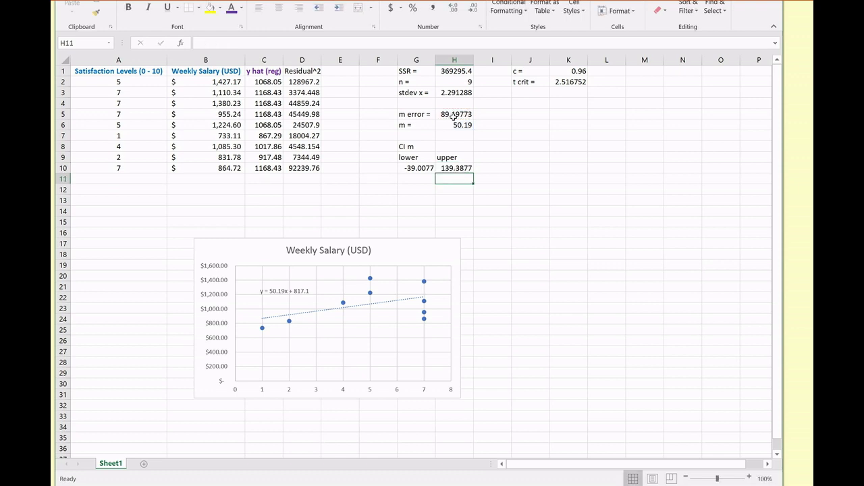
{"action": "left_click_drag", "start_coordinate": [416, 167], "coordinate": [454, 169]}
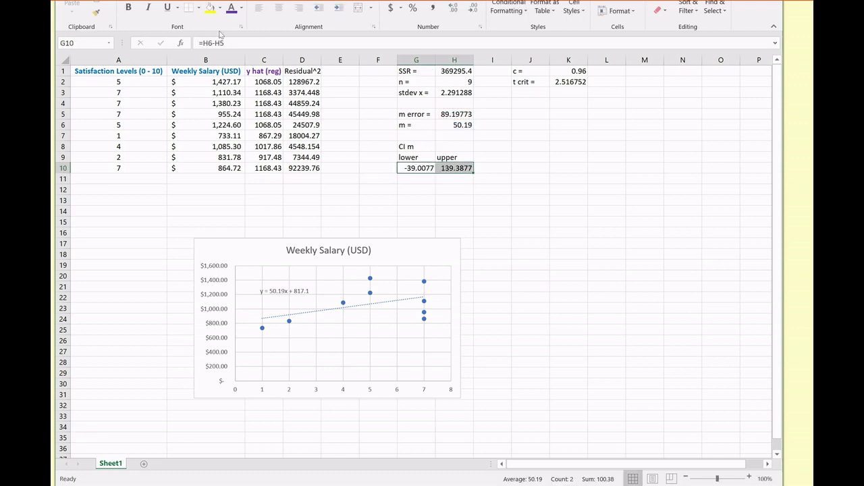
{"action": "left_click", "coordinate": [232, 10]}
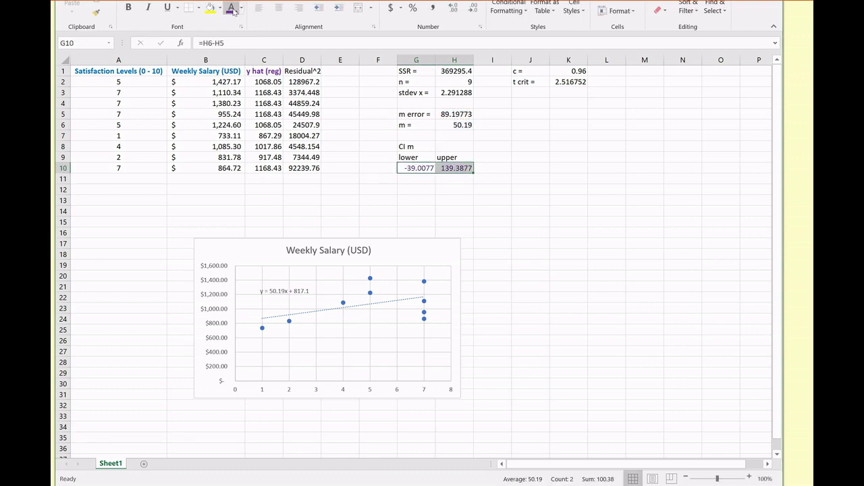